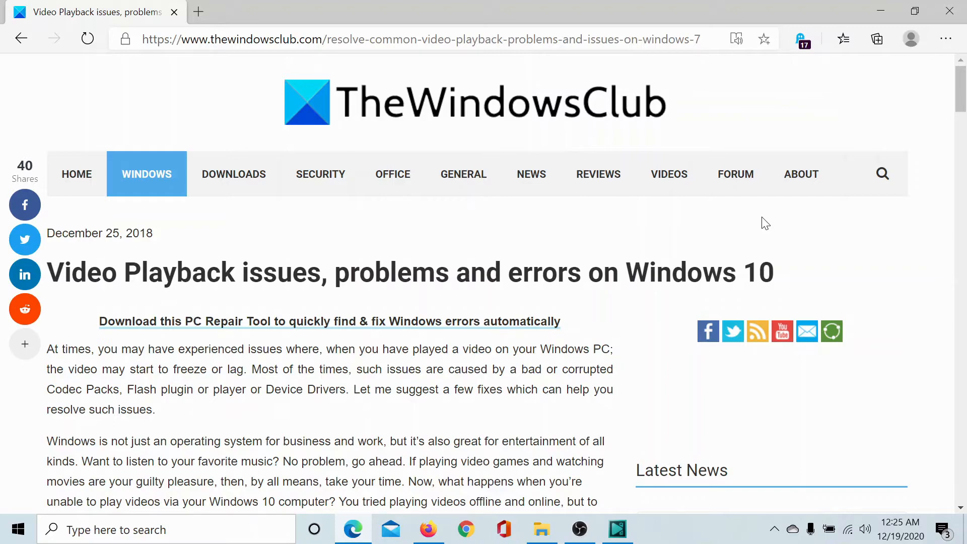
scroll(532, 335, "down", 6)
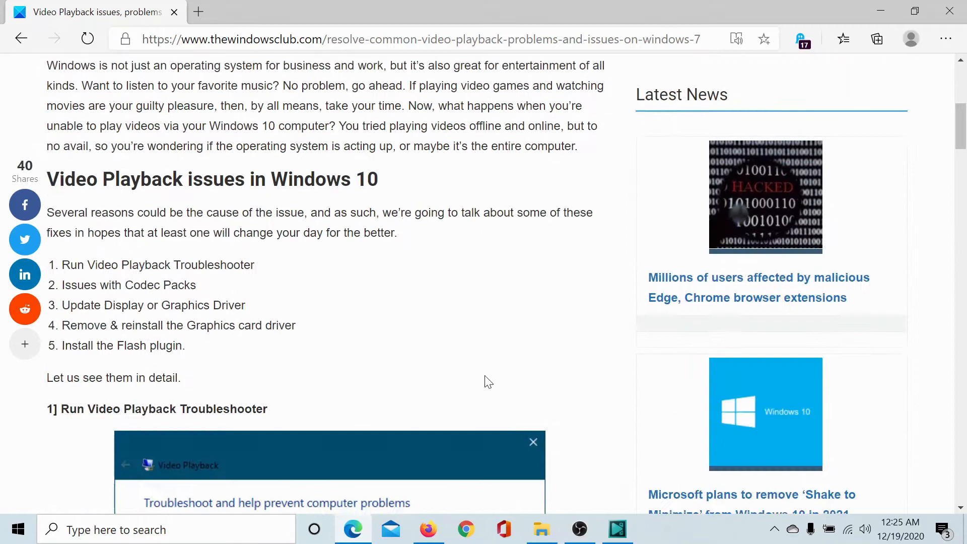
scroll(488, 380, "down", 2)
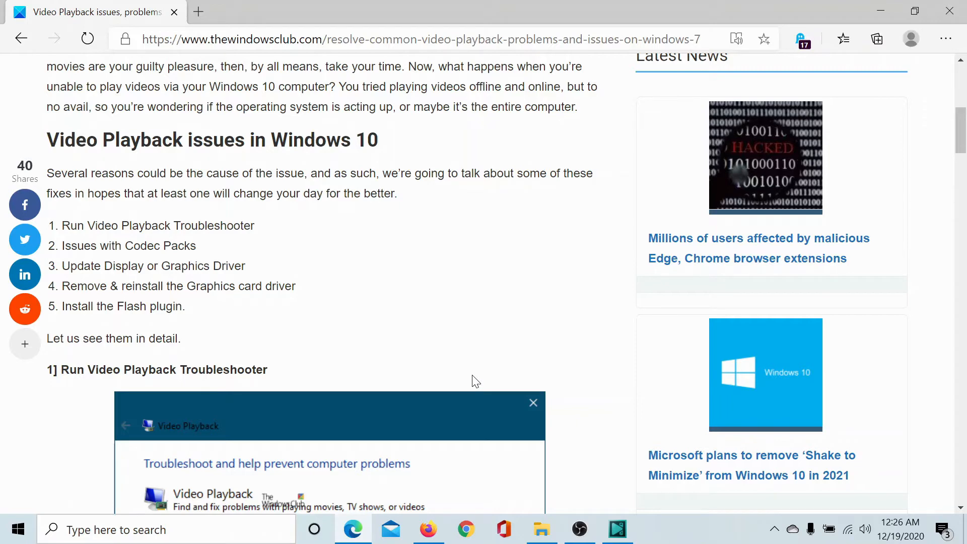
- Reach the Additional troubleshooters page under Update & Security > Troubleshoot from the Start menu
left_click(18, 528)
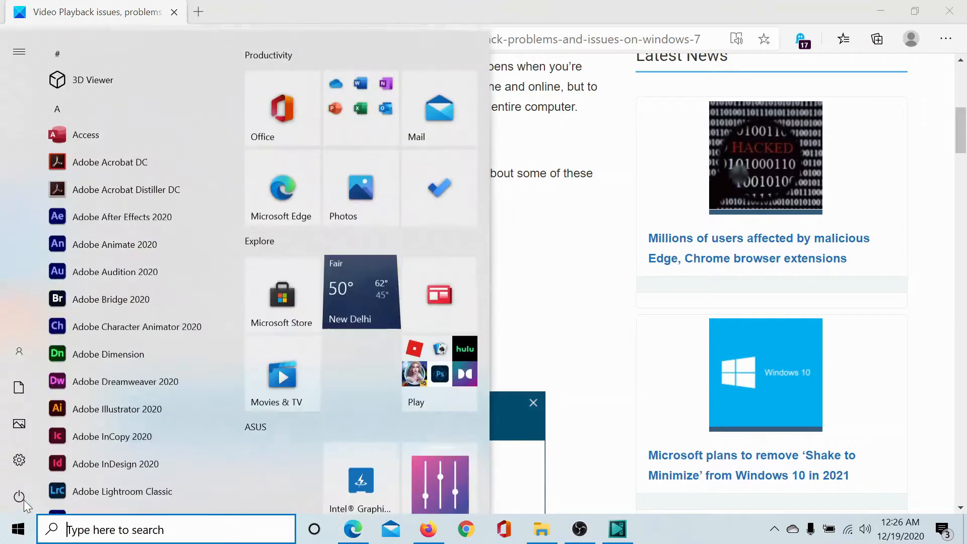
left_click(26, 462)
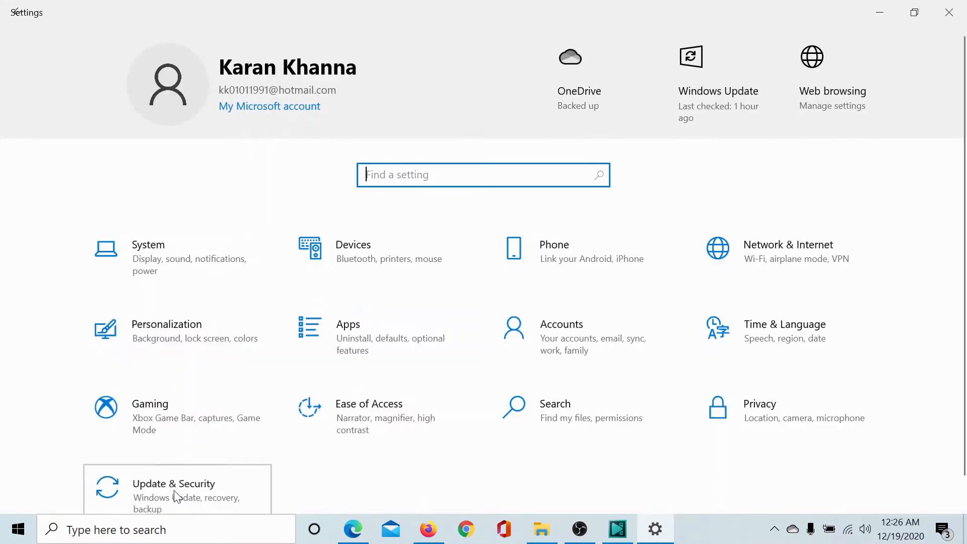
left_click(176, 497)
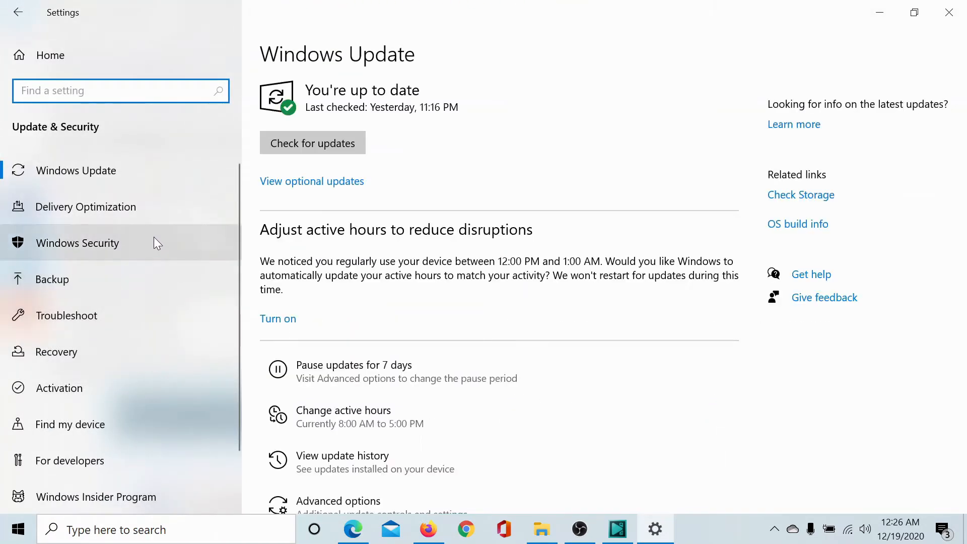
left_click(120, 320)
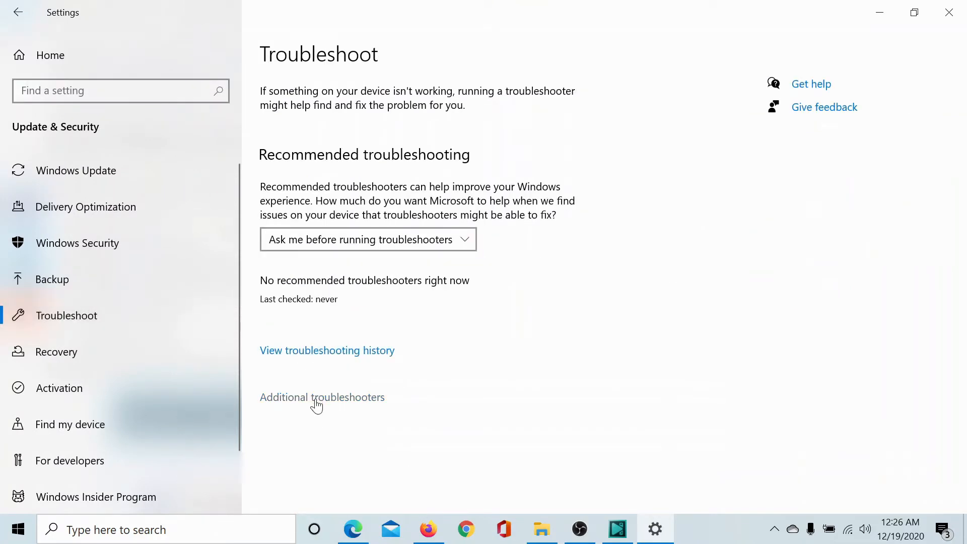
left_click(316, 401)
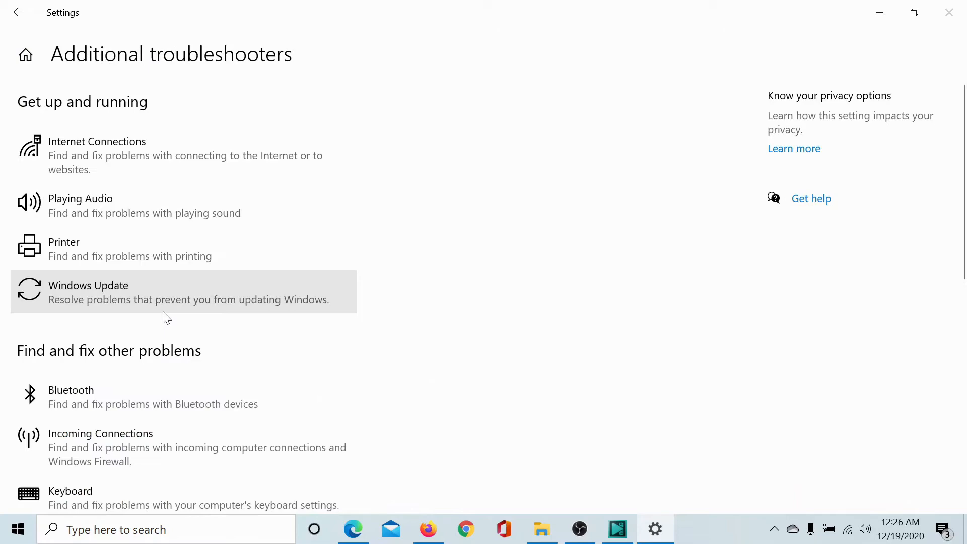
scroll(166, 317, "down", 8)
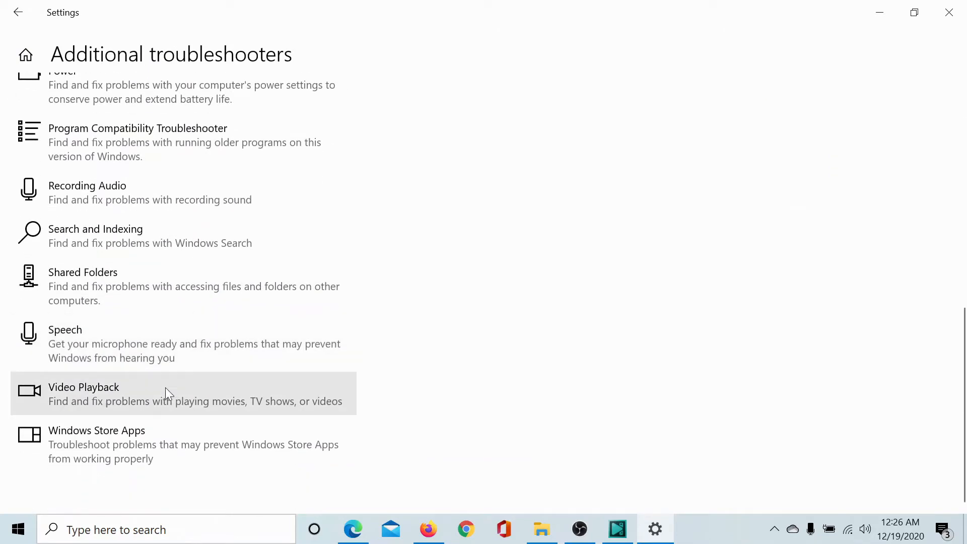
- Run the Video Playback troubleshooter and return to the Edge article while it detects problems
left_click(166, 397)
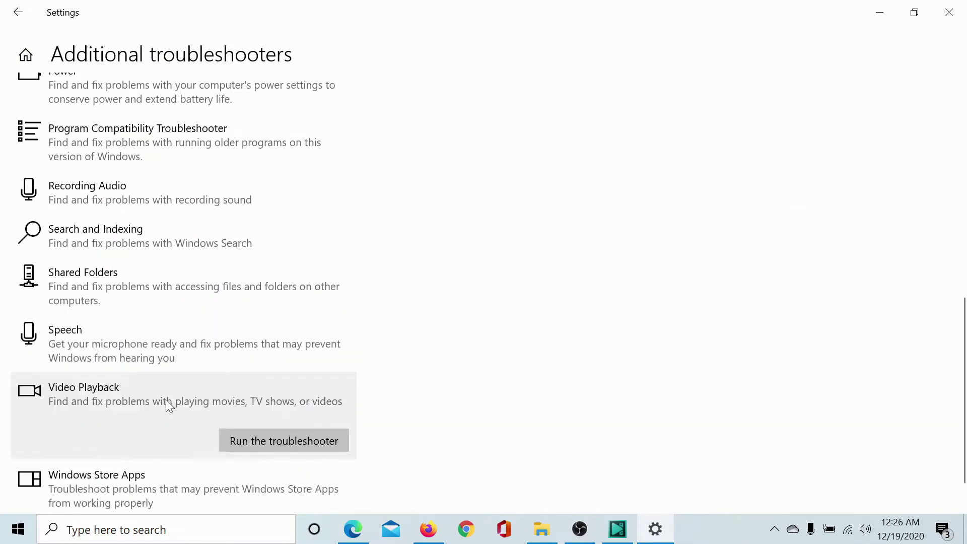
left_click(311, 441)
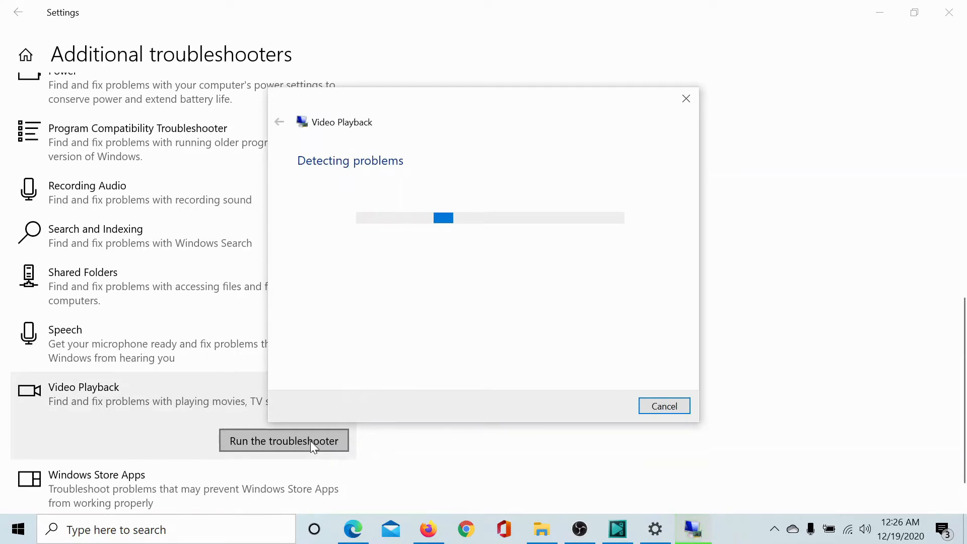
left_click(353, 529)
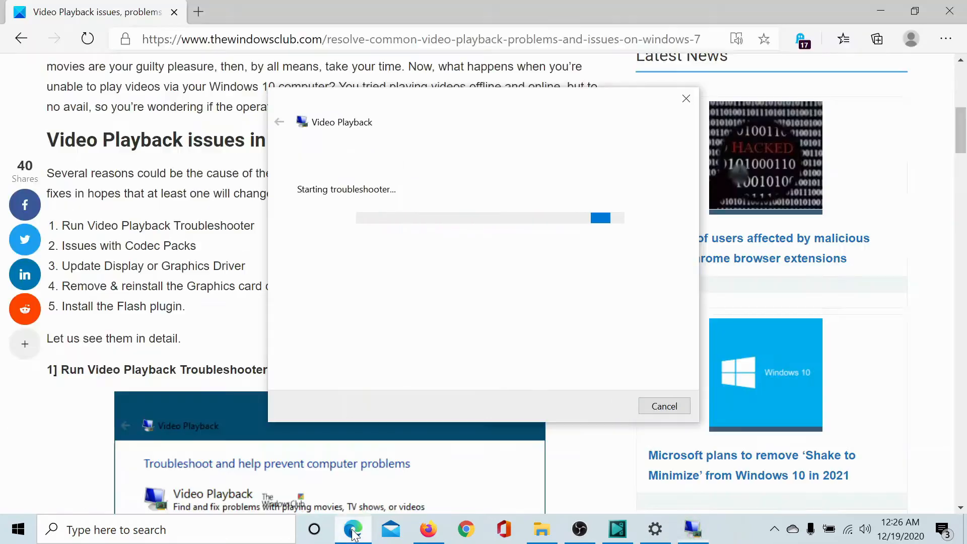
- Close the Video Playback troubleshooter dialog, leaving the article showing
left_click(686, 99)
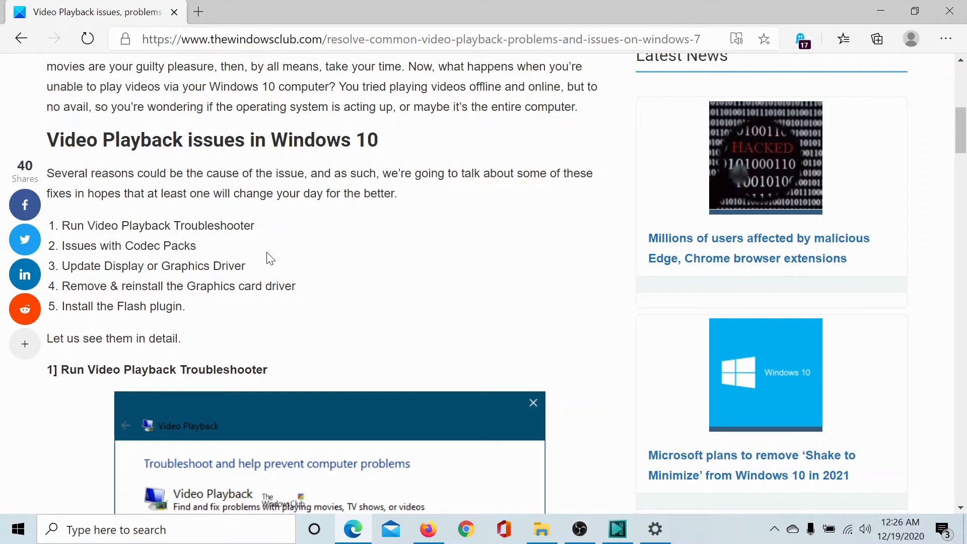
- Launch Device Manager from the Run dialog with the existing devmgmt.msc command
key("super+r")
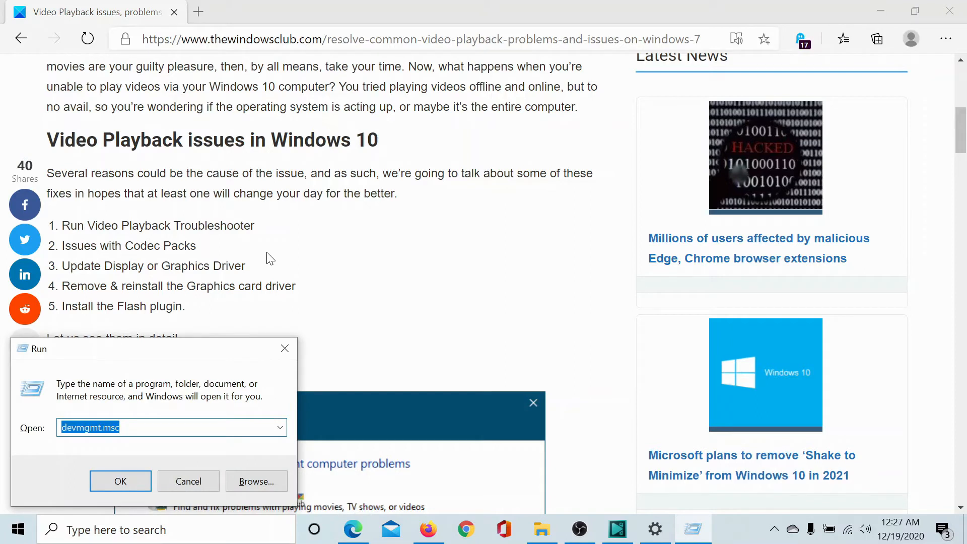
key("End")
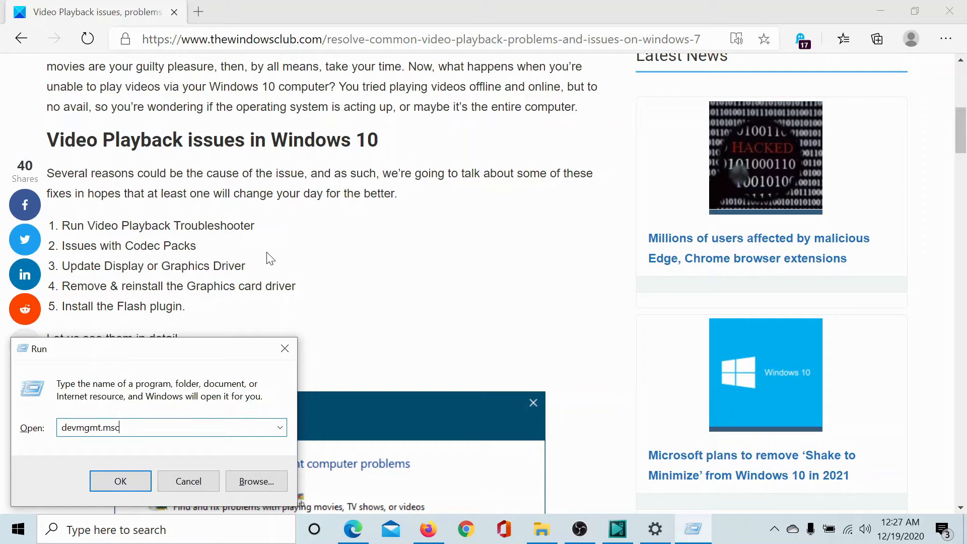
key("Return")
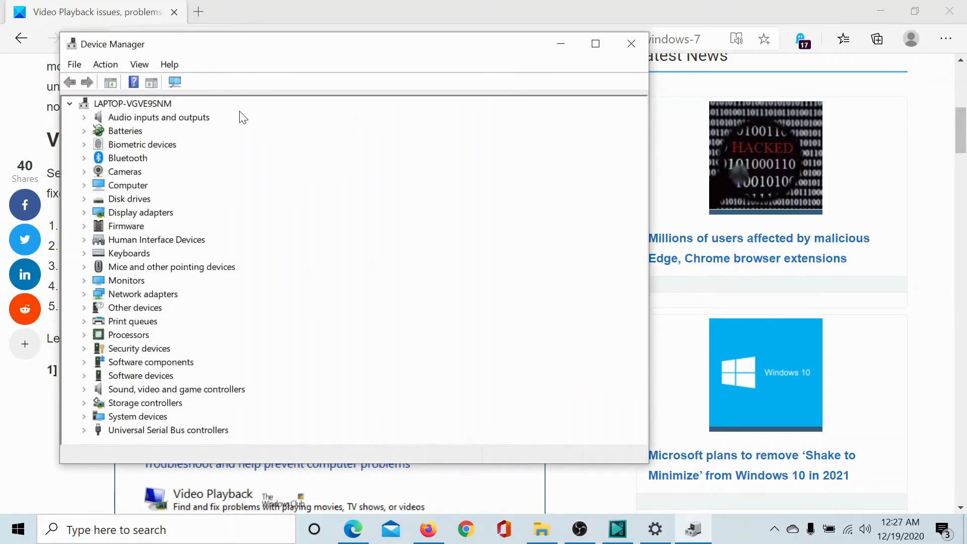
- Reposition Device Manager, expand Display adapters and bring up actions for Intel(R) UHD Graphics
left_click_drag(239, 53, 432, 38)
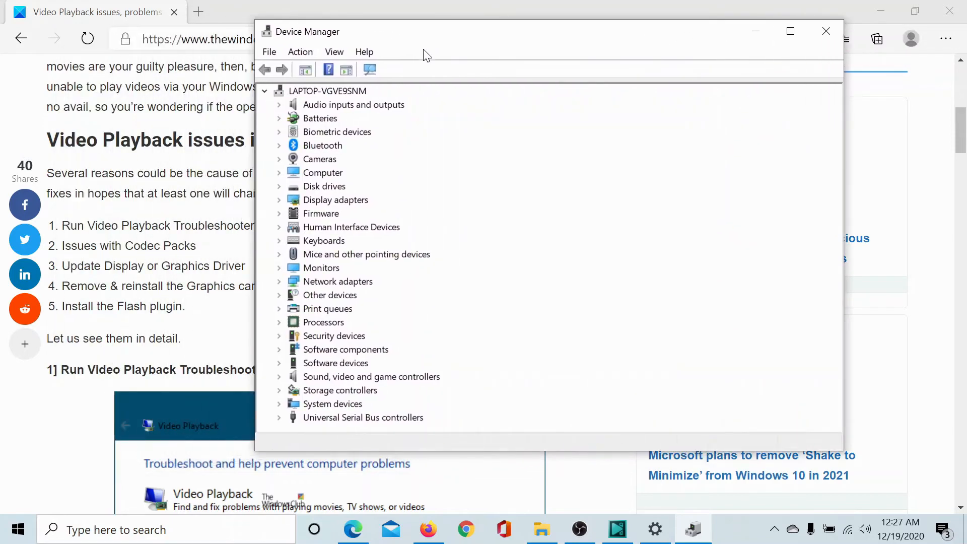
left_click(280, 202)
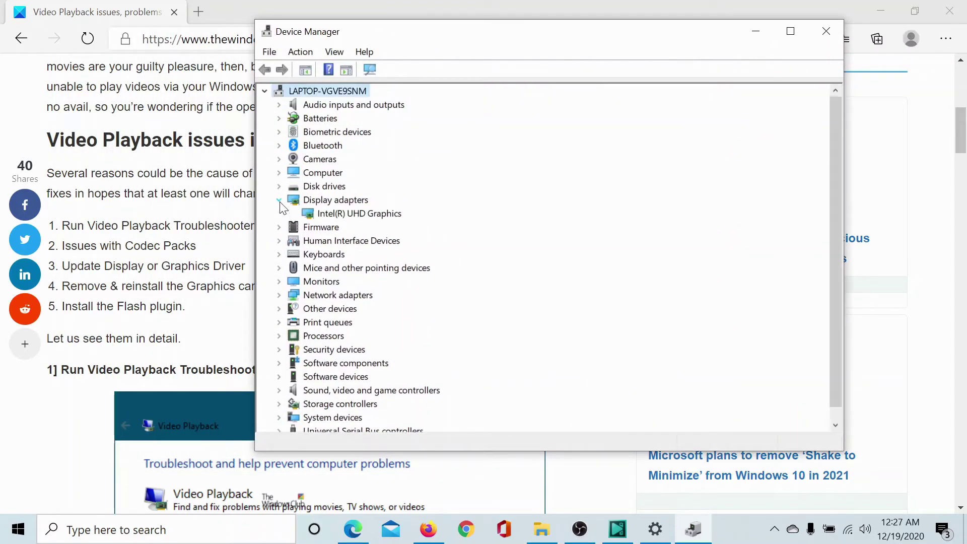
right_click(340, 216)
- Update the Intel(R) UHD Graphics driver by searching automatically for the best driver
left_click(390, 225)
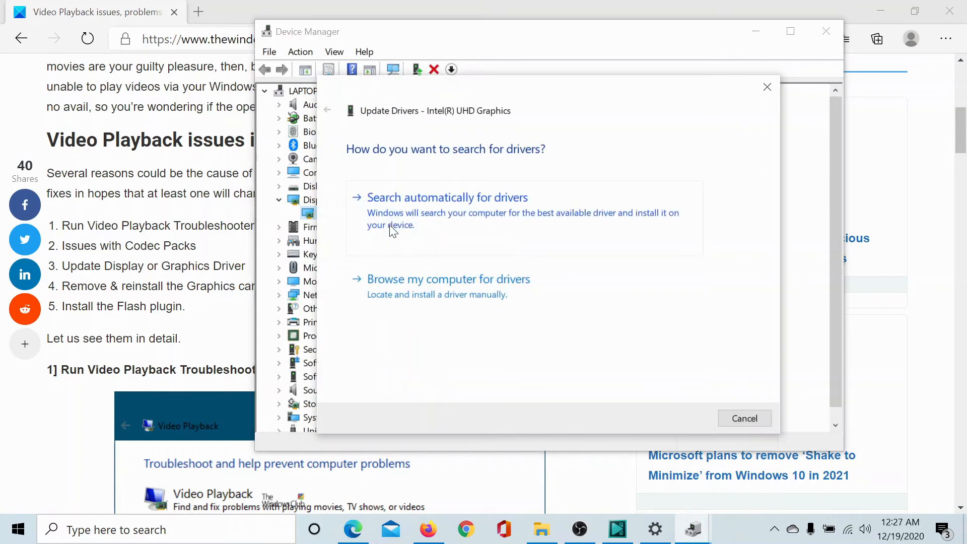
left_click(470, 212)
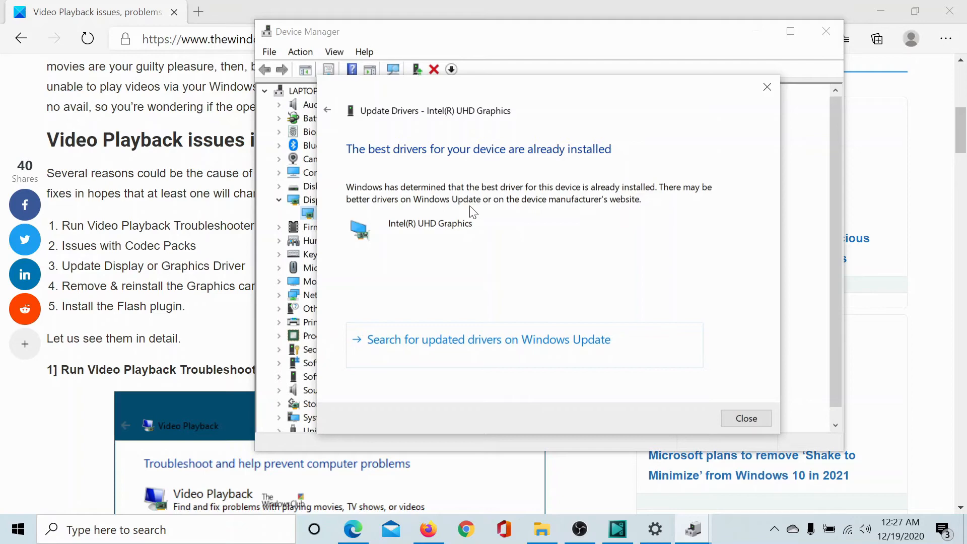
- Close the driver update result and bring up the graphics adapter's actions again
left_click(769, 89)
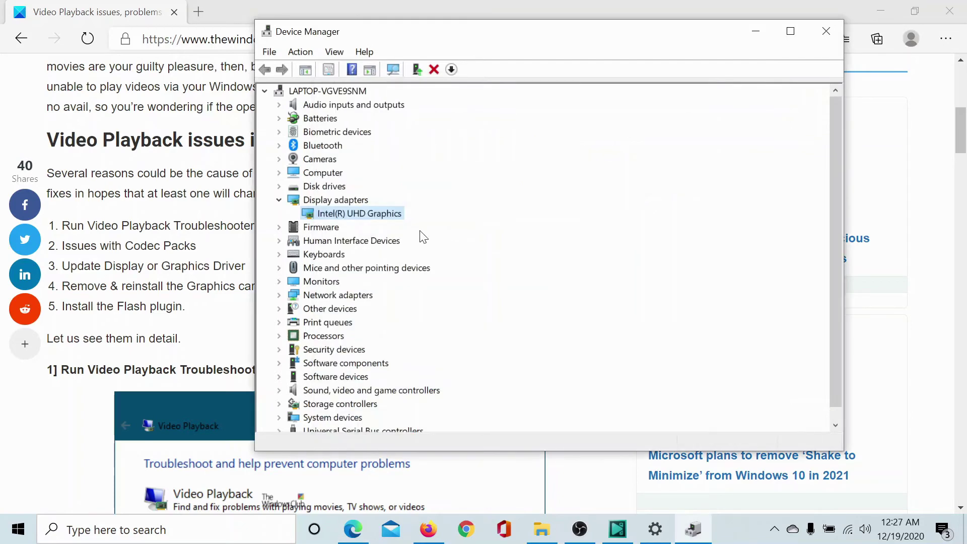
right_click(351, 217)
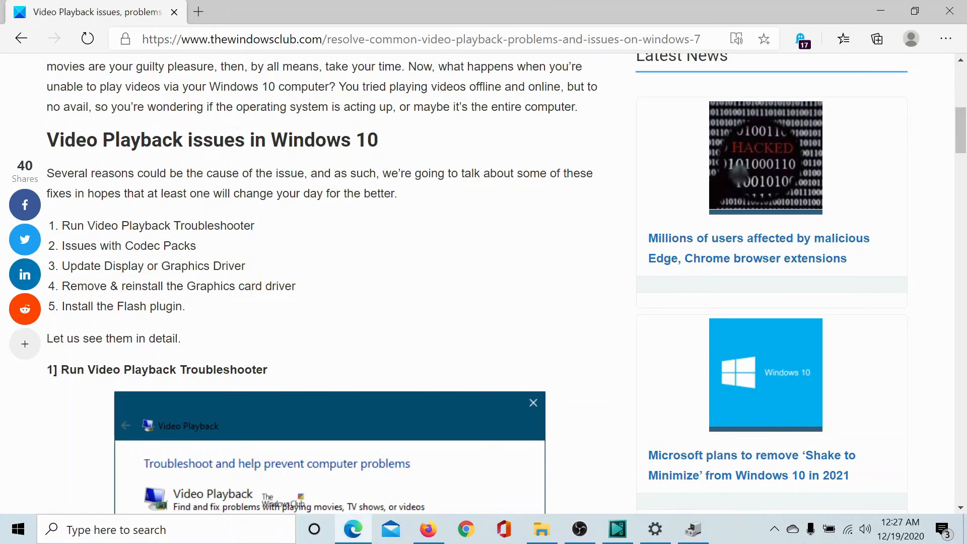
scroll(210, 304, "up", 10)
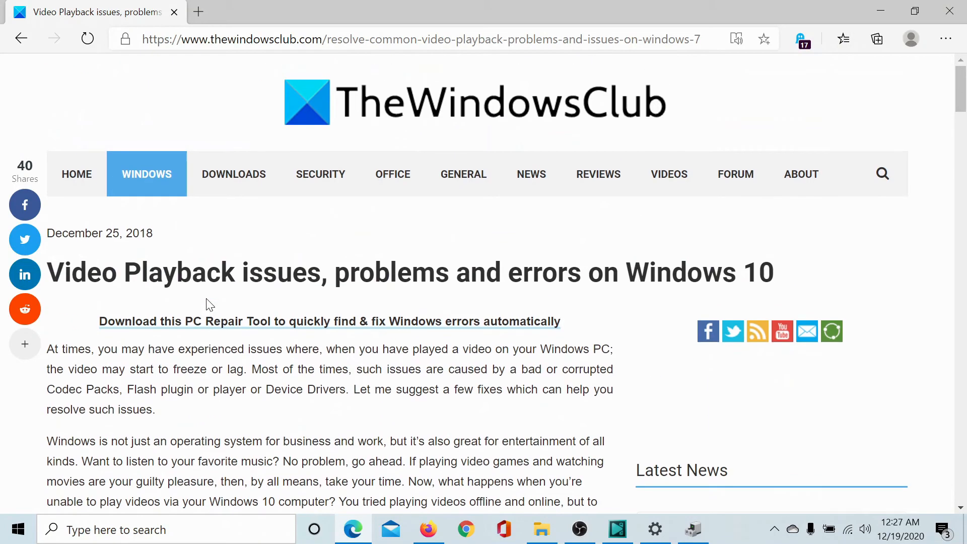